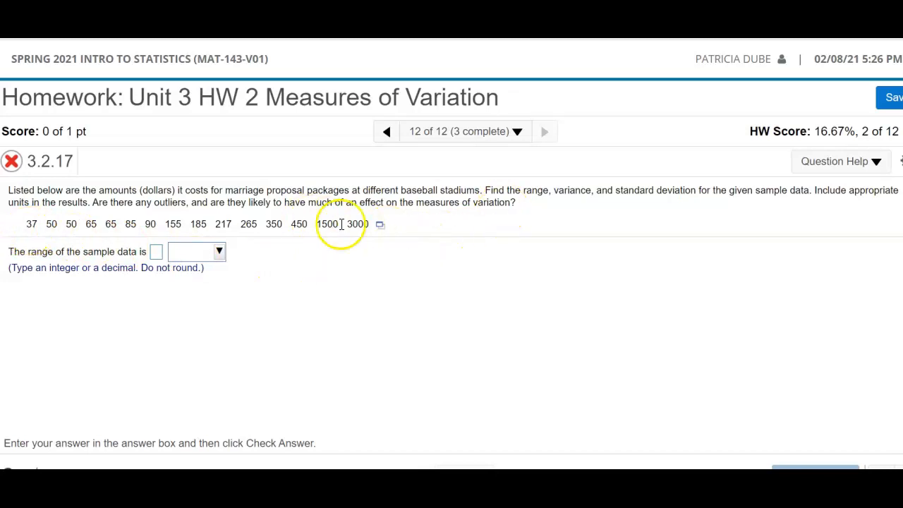
Open the sample data in StatCrunch and compute column summary statistics for var1.
click(379, 226)
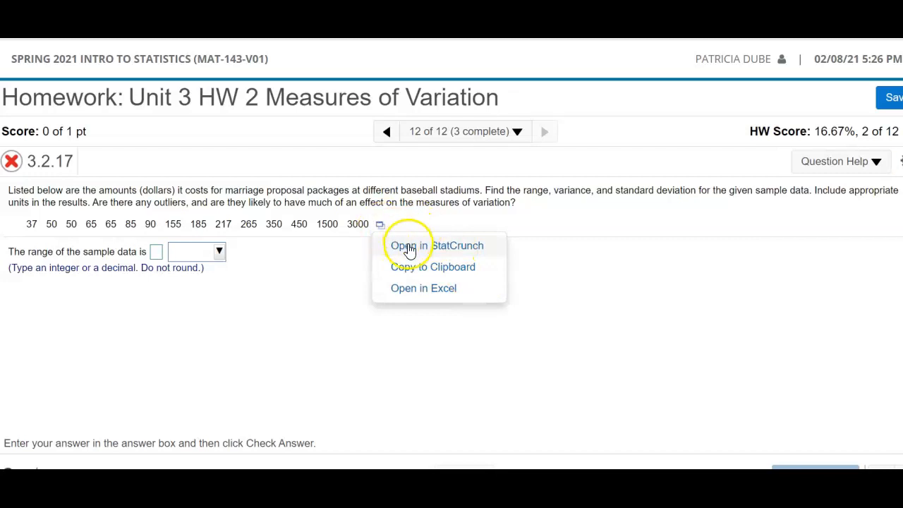
click(408, 245)
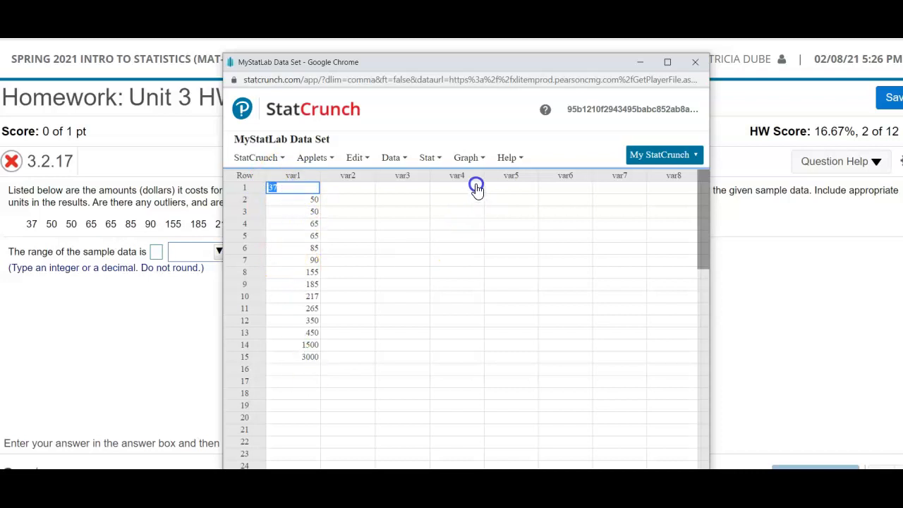
click(437, 157)
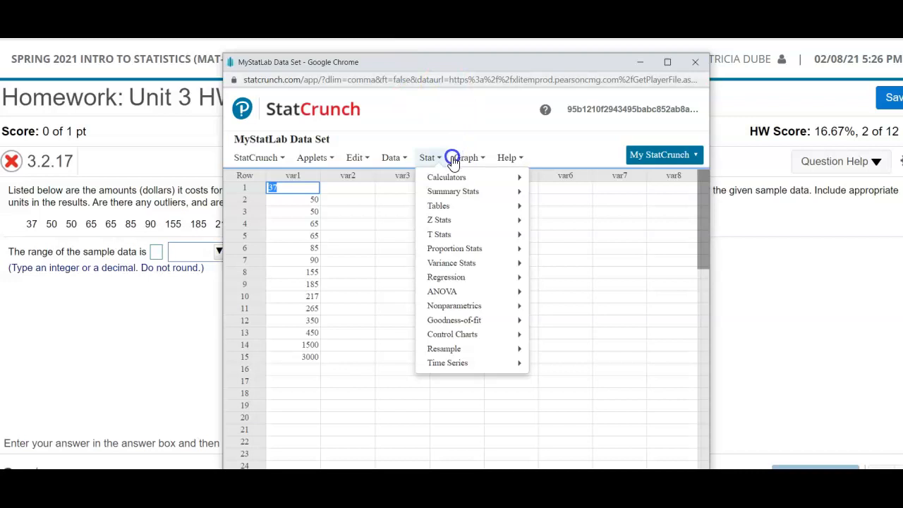
click(430, 192)
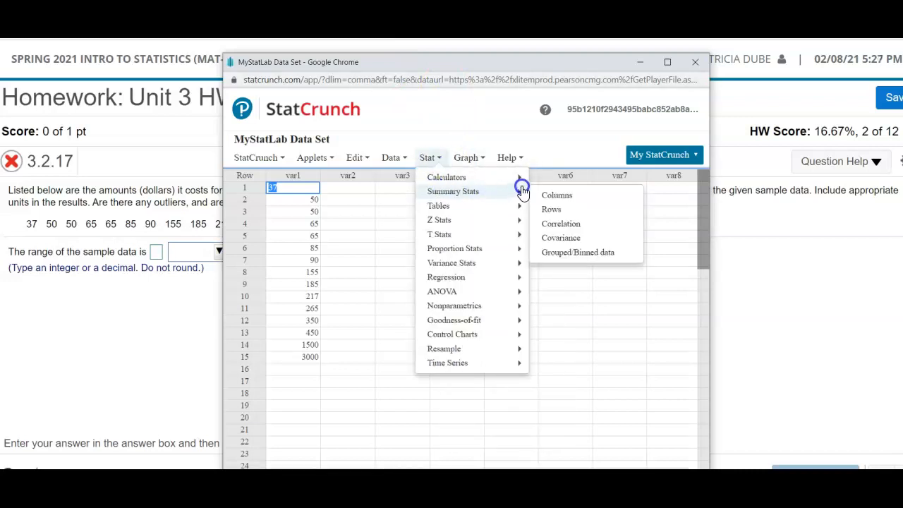
click(557, 195)
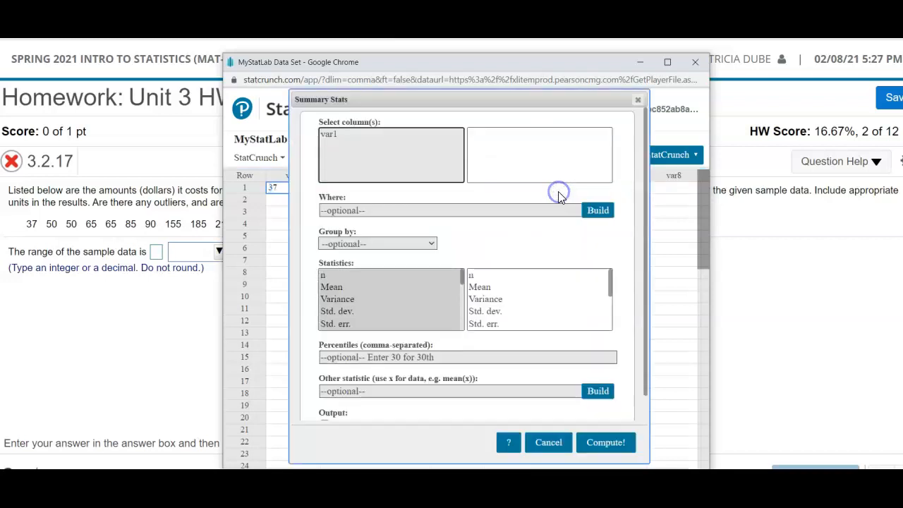
click(326, 136)
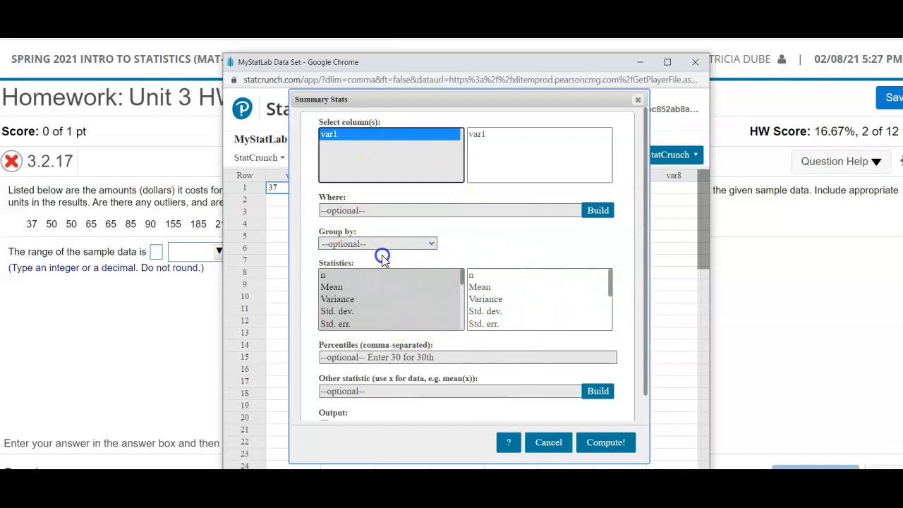
click(605, 443)
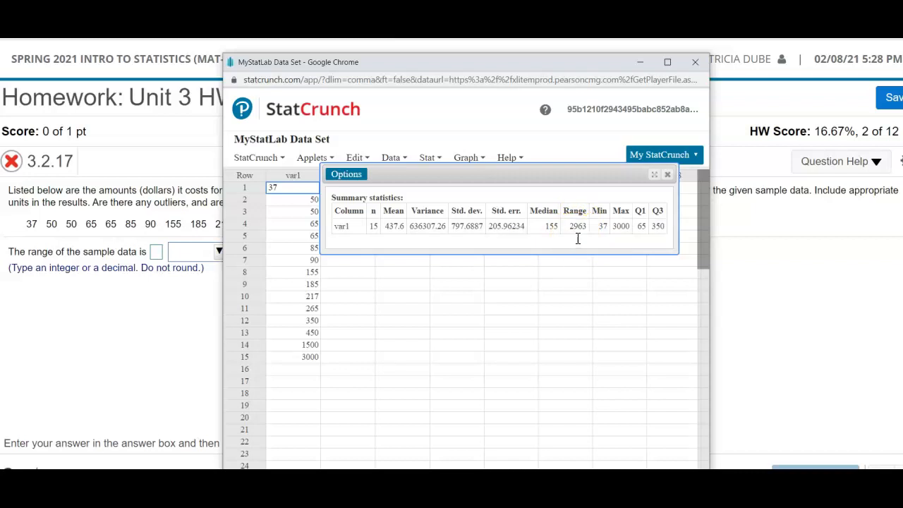
Using the StatCrunch range, answer the homework's range question with 2963 dollars and check the answer.
click(101, 322)
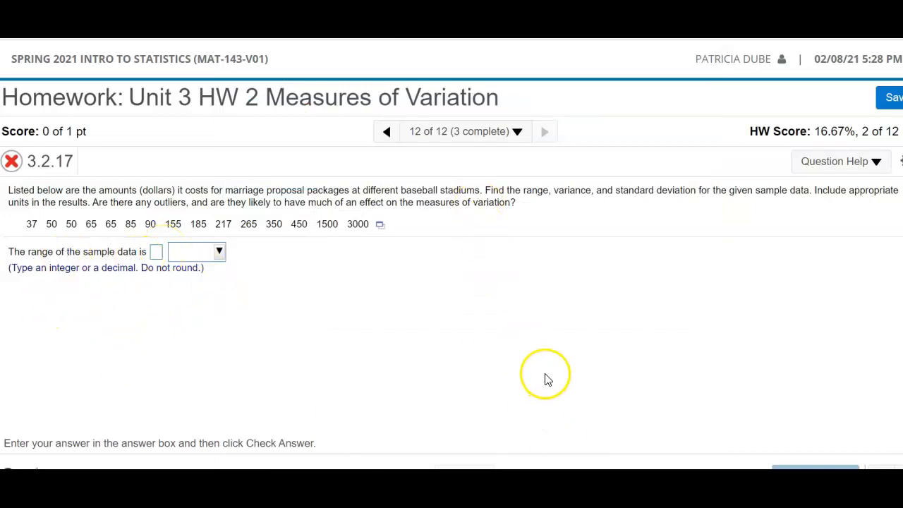
mouse_move(577, 502)
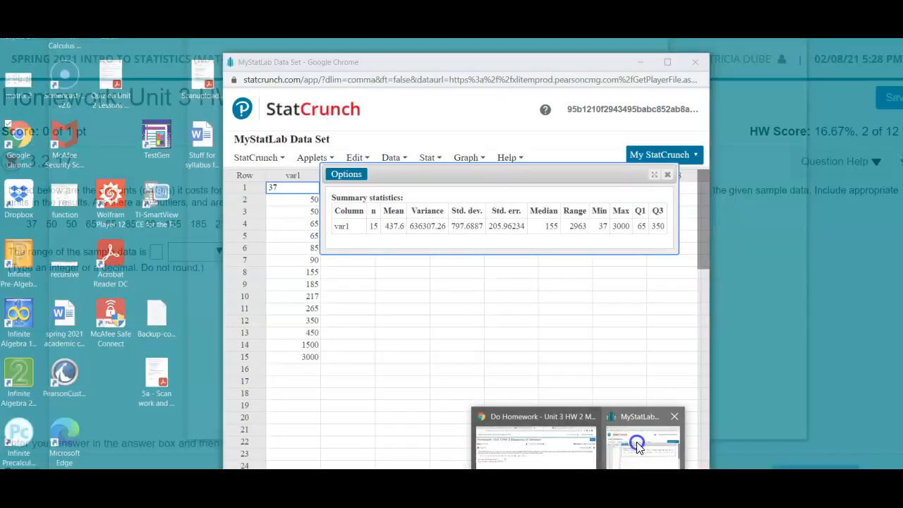
click(636, 441)
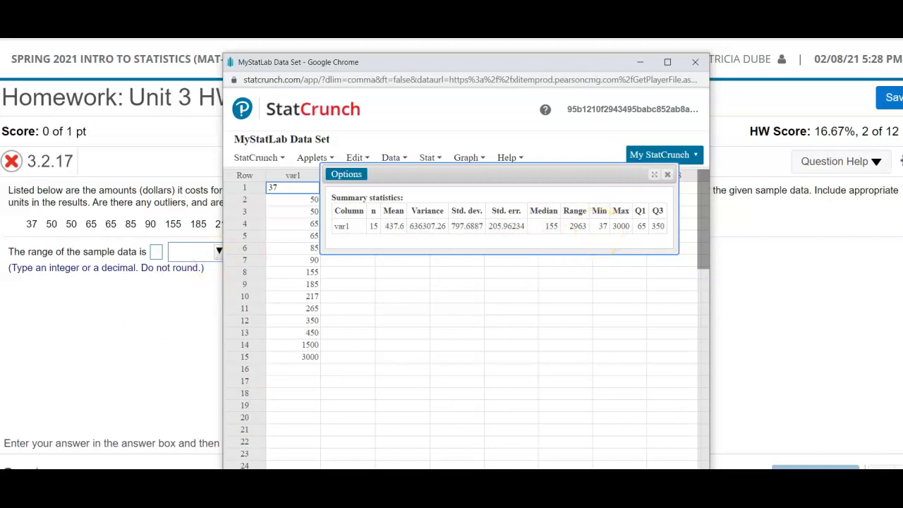
click(156, 253)
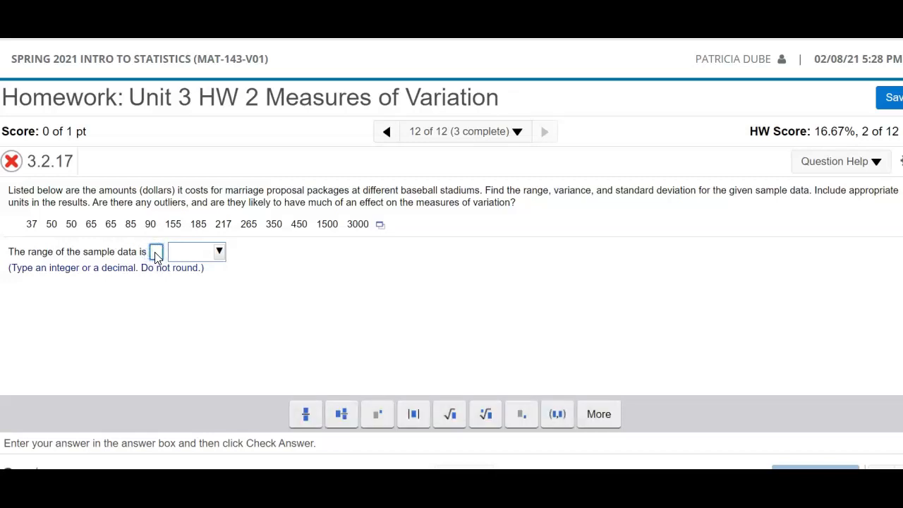
click(156, 256)
text(2963)
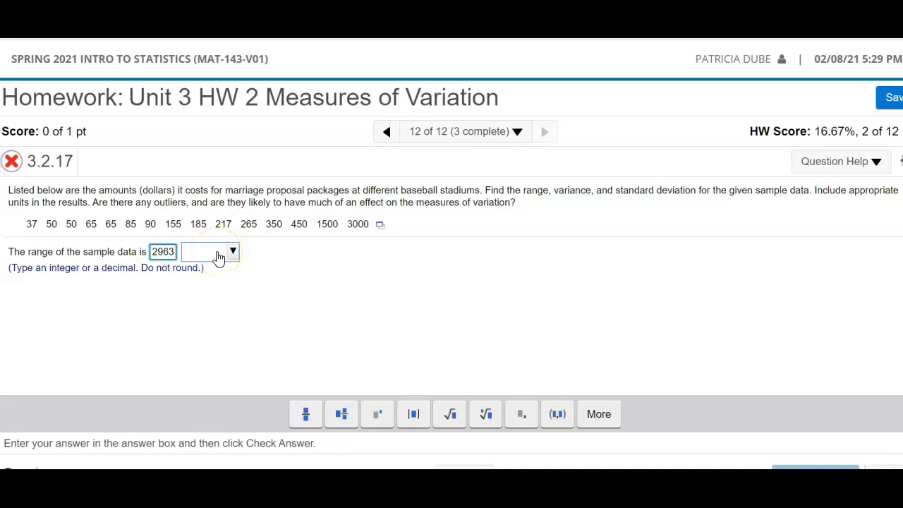
click(219, 255)
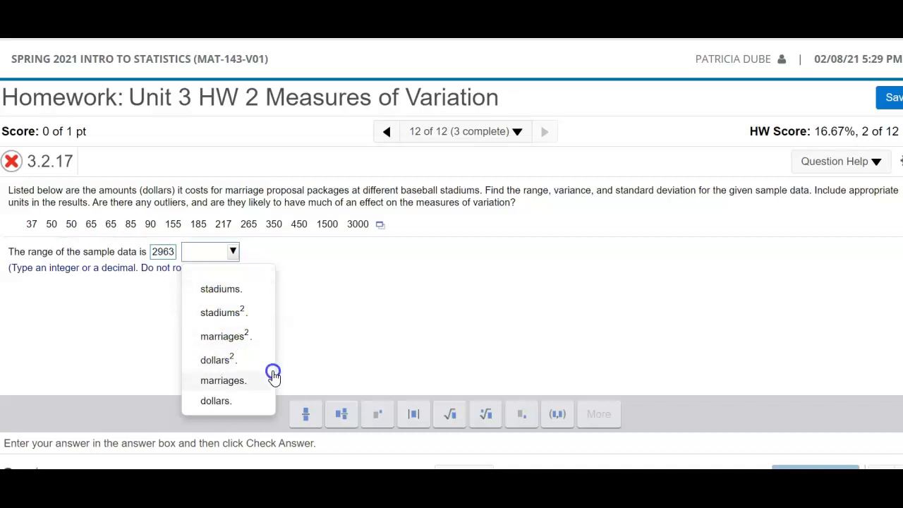
click(209, 401)
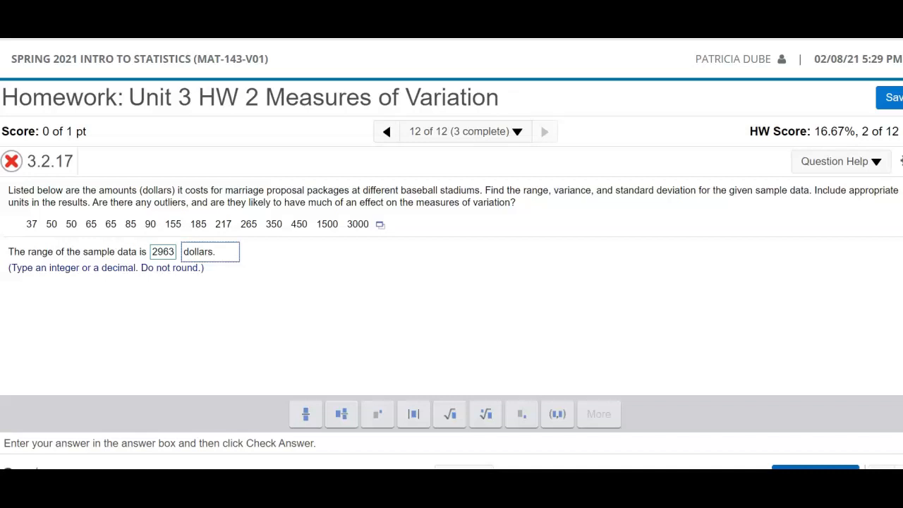
click(815, 466)
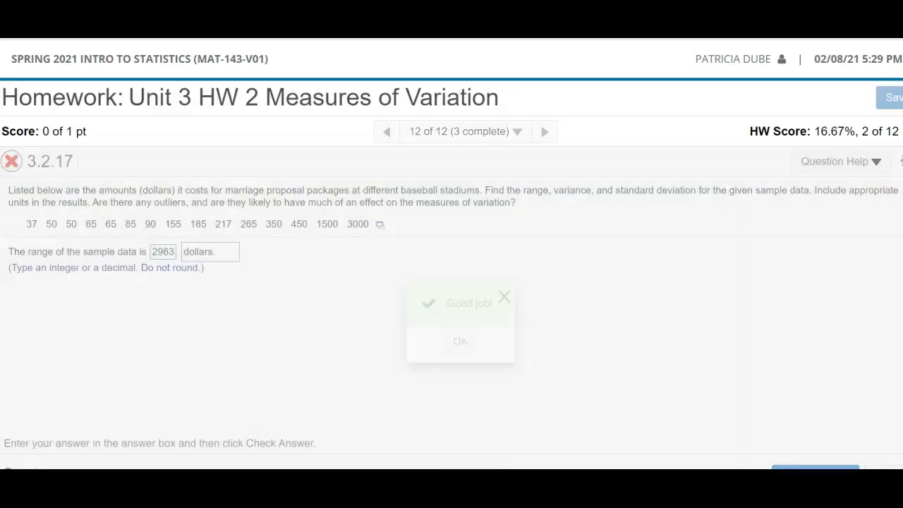
click(460, 342)
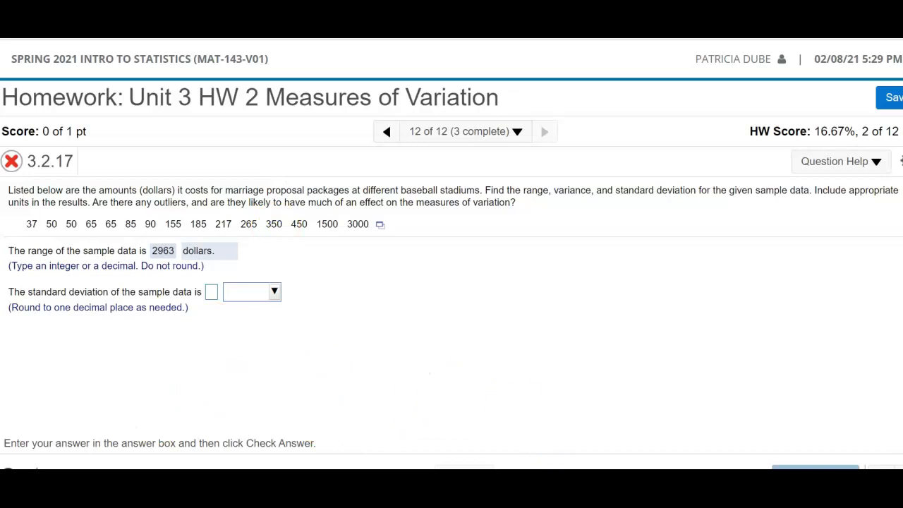
Consult the StatCrunch results, answer the standard deviation question with 797.7 dollars, and check the answer.
mouse_move(577, 502)
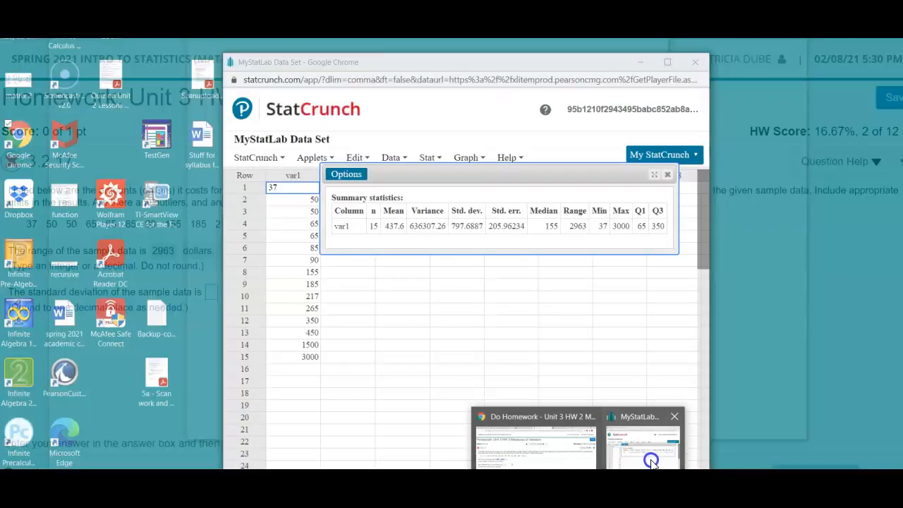
click(650, 460)
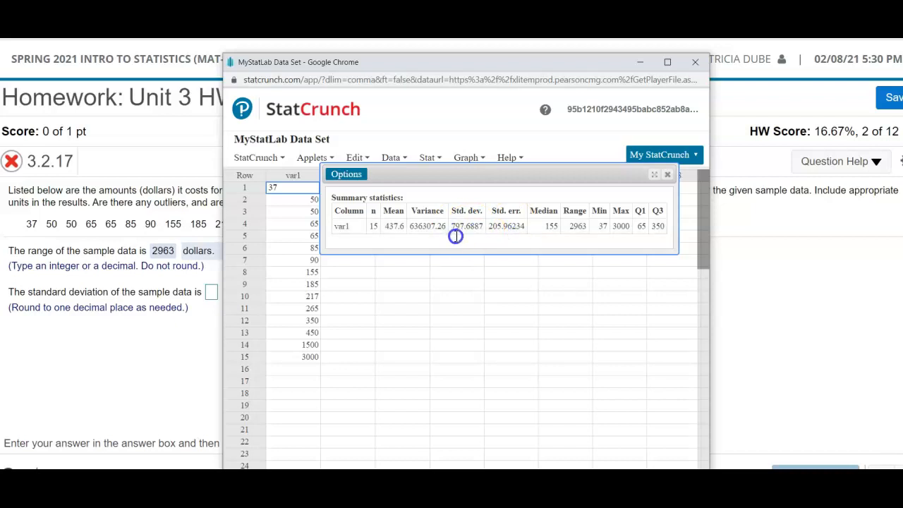
click(211, 293)
text(797.7)
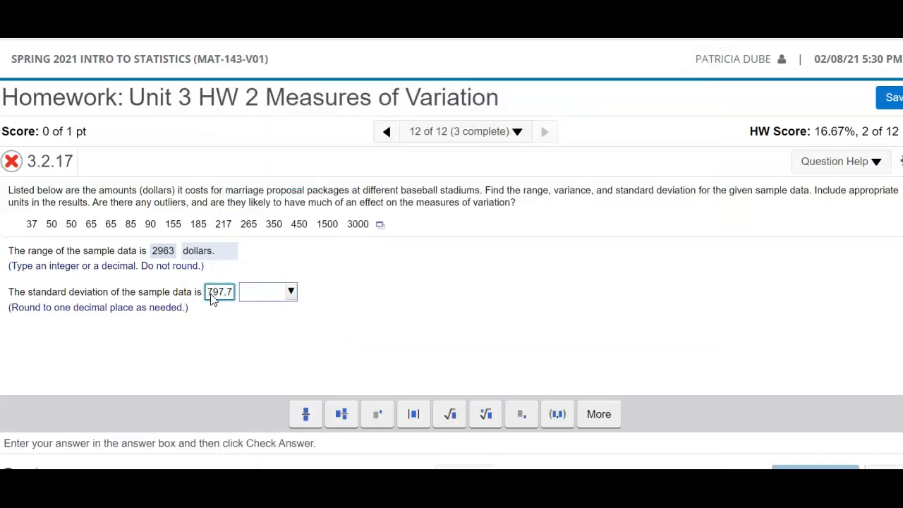
click(261, 294)
click(268, 349)
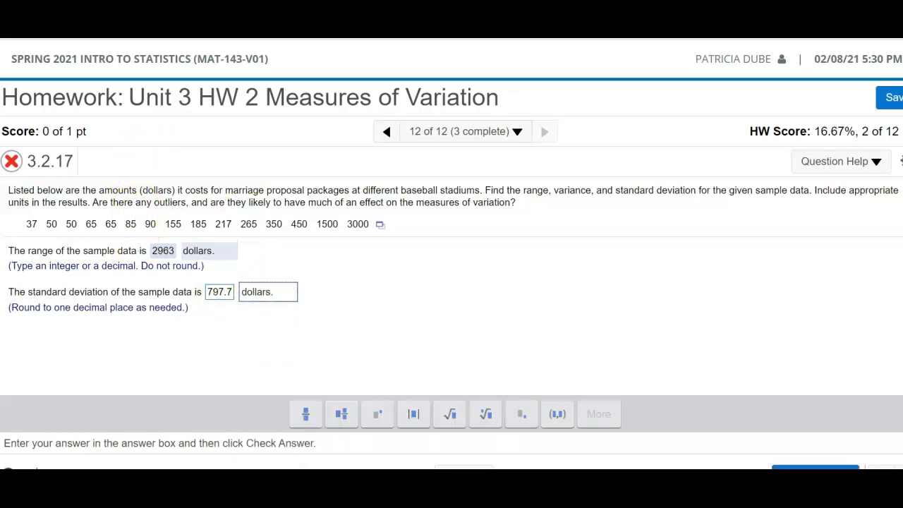
click(815, 467)
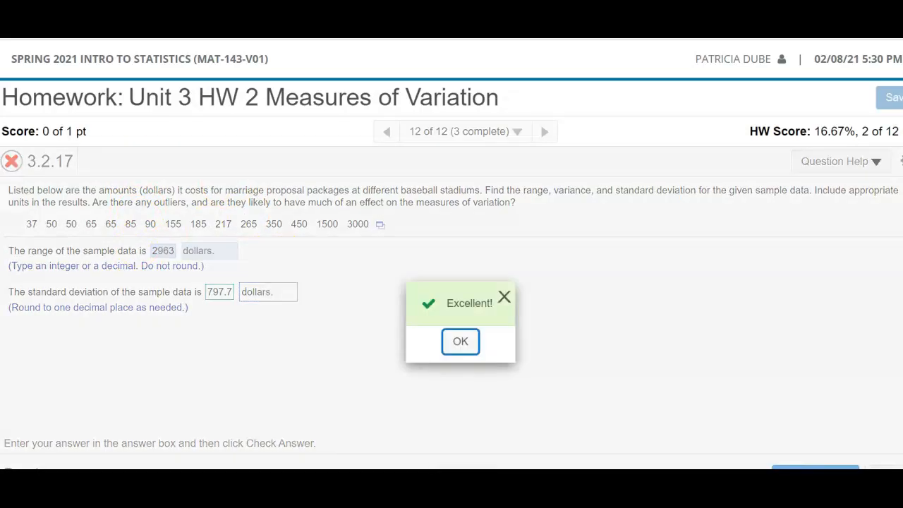
click(468, 352)
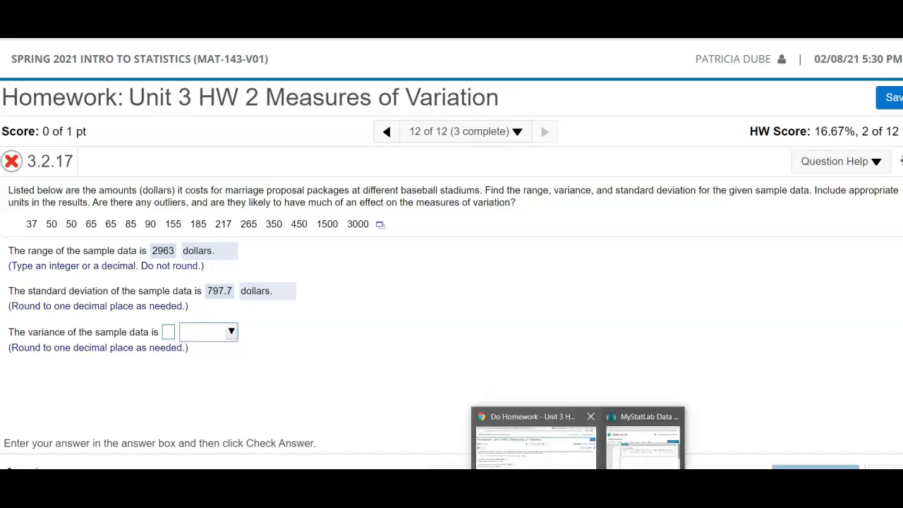
Consult the StatCrunch results, answer the variance question with 636307.3 dollars², and check the answer.
click(641, 455)
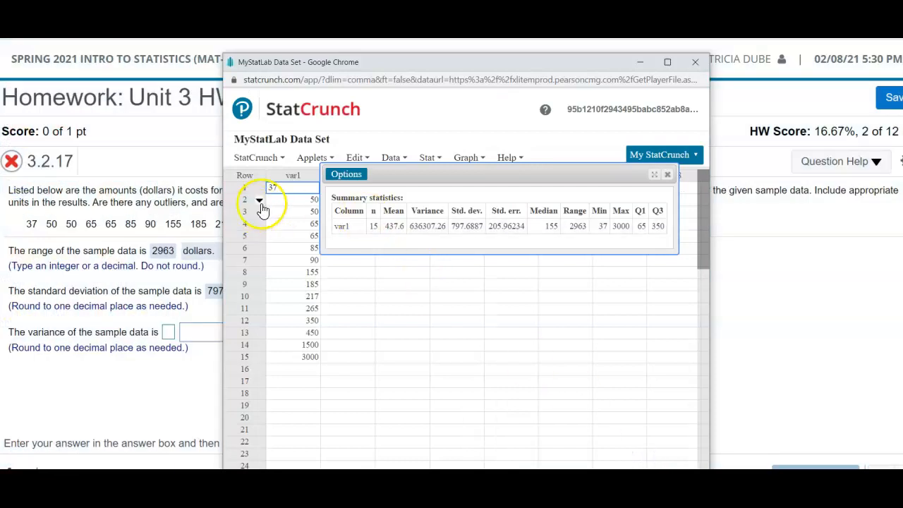
click(313, 158)
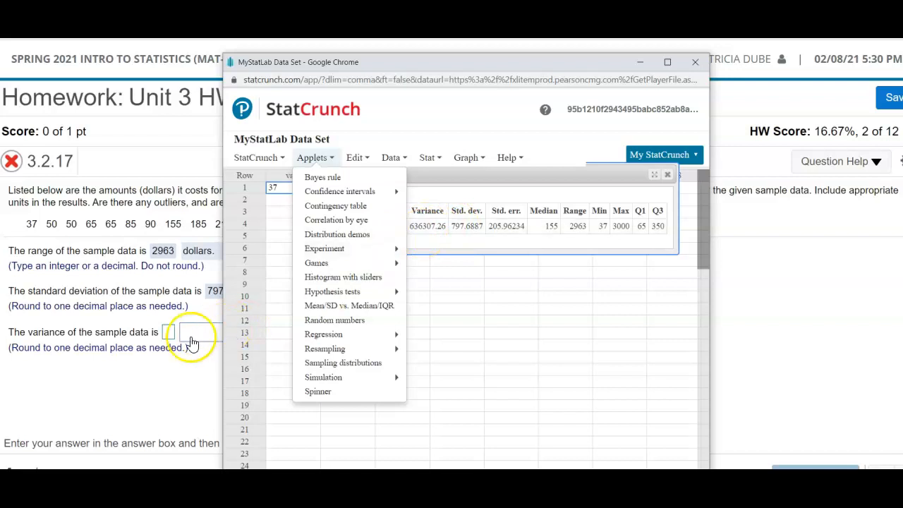
click(166, 332)
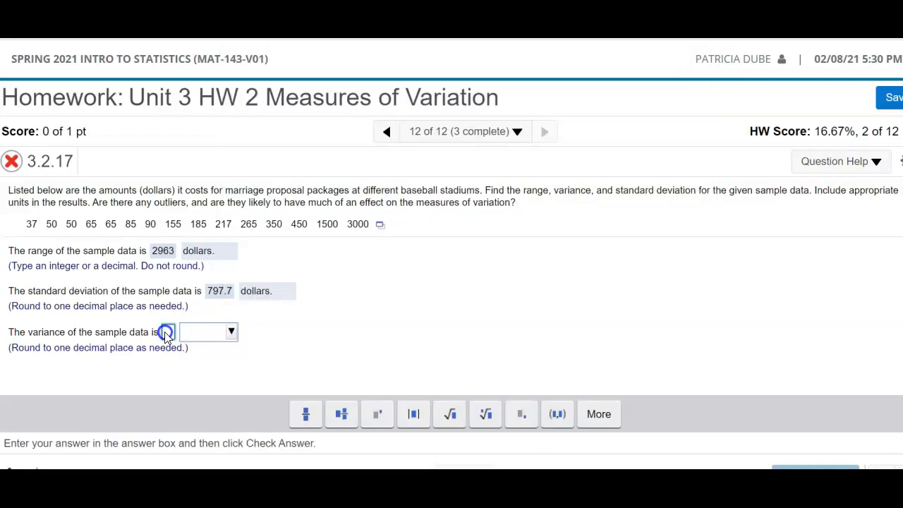
text(636307.3)
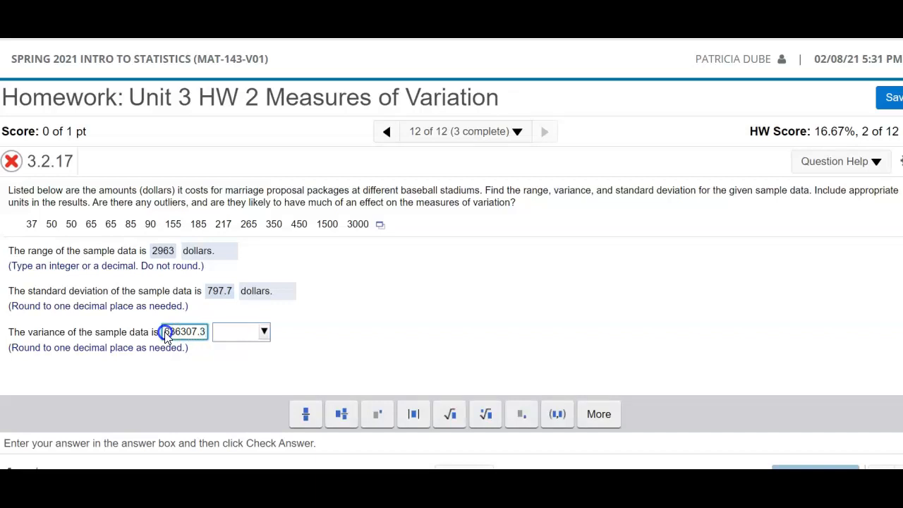
click(228, 332)
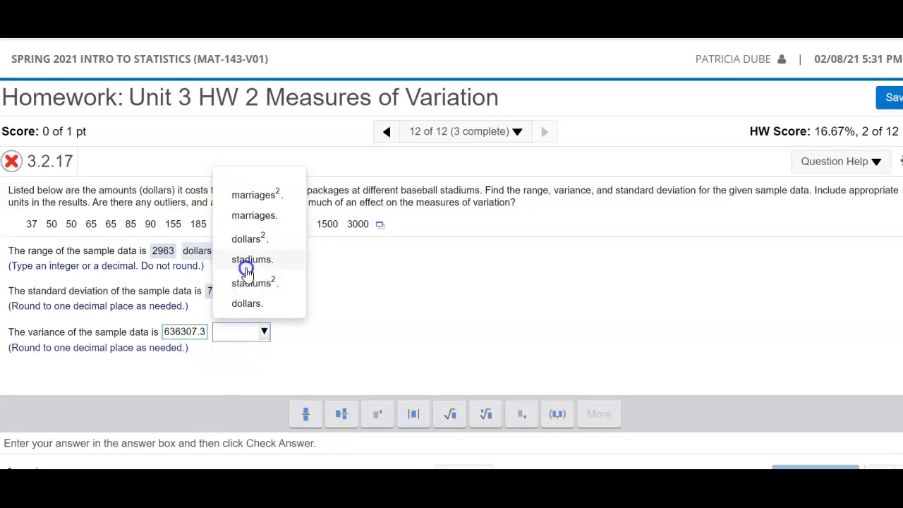
click(245, 237)
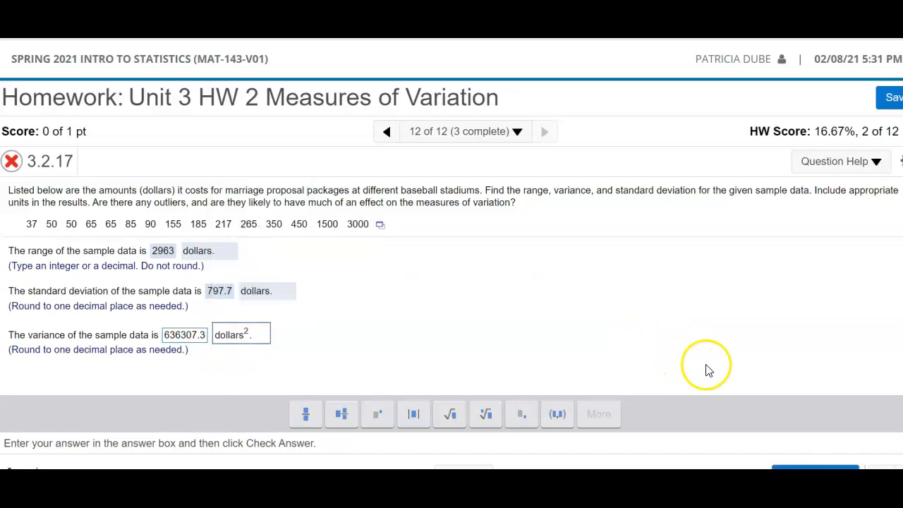
click(814, 467)
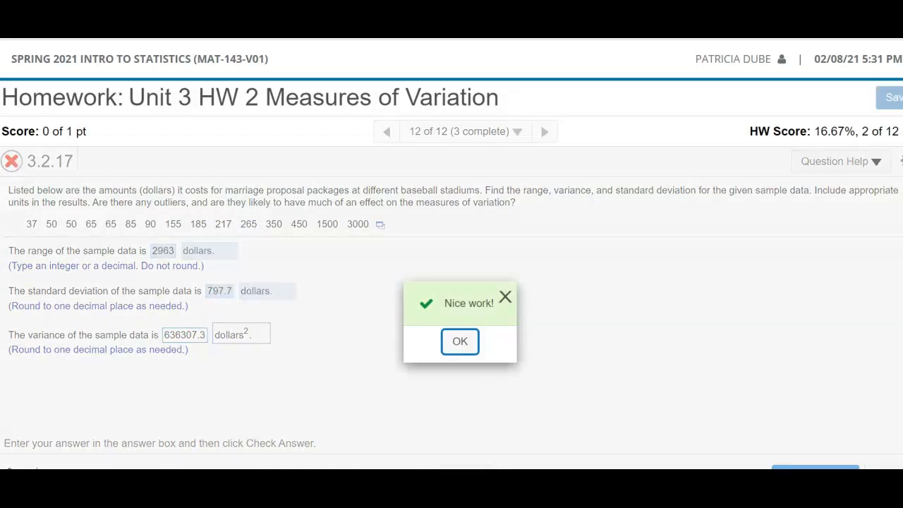
click(465, 353)
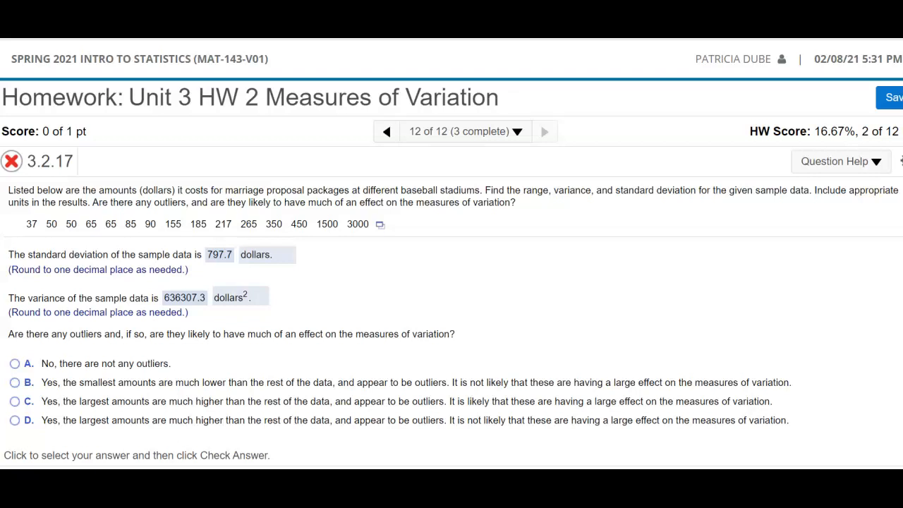
Handwrite the lower outlier rule "Less mean - 2 x SD" in the blank space beside the standard deviation answer.
mouse_move(394, 272)
mouse_down()
mouse_move(396, 256)
mouse_move(415, 270)
mouse_move(439, 262)
mouse_move(444, 271)
mouse_up()
mouse_move(452, 266)
mouse_down()
mouse_move(461, 256)
mouse_move(461, 275)
mouse_move(483, 267)
mouse_up()
drag(535, 258, 555, 270)
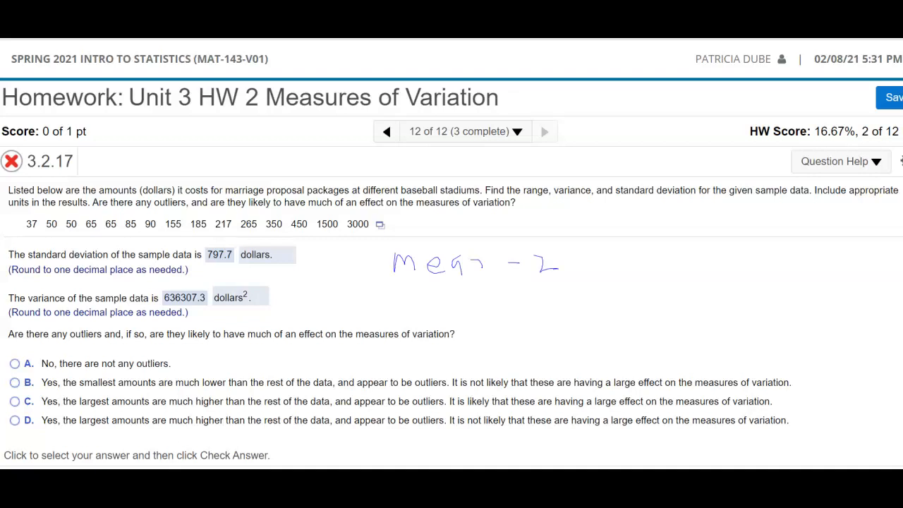
mouse_move(332, 245)
mouse_down()
mouse_move(329, 254)
mouse_move(360, 257)
mouse_up()
mouse_move(371, 240)
mouse_down()
mouse_move(362, 251)
mouse_move(386, 249)
mouse_move(349, 263)
mouse_up()
drag(564, 262, 575, 282)
drag(579, 267, 565, 278)
drag(599, 252, 591, 278)
drag(623, 251, 620, 282)
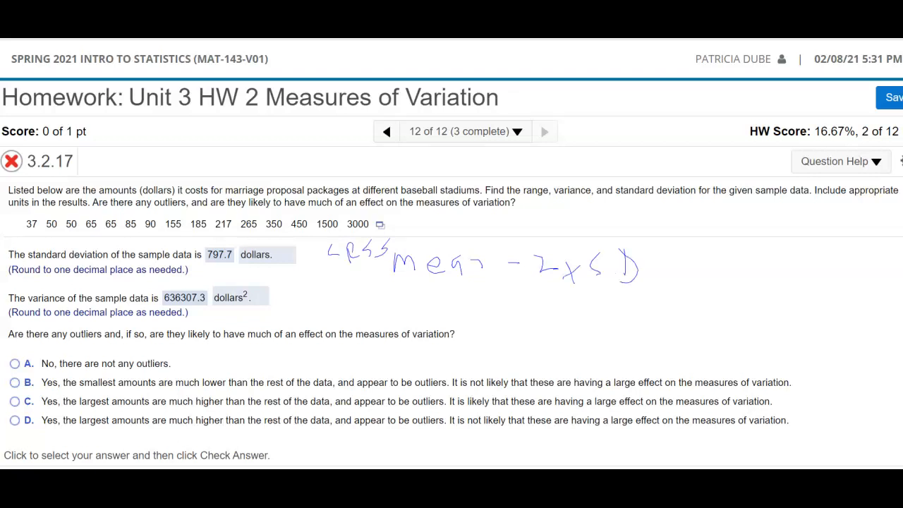
Handwrite the upper outlier rule "more than Mean + 2SD" beneath the lower outlier rule.
mouse_move(331, 326)
mouse_down()
mouse_move(347, 313)
mouse_move(360, 323)
mouse_up()
mouse_move(376, 312)
mouse_down()
mouse_move(374, 324)
mouse_move(381, 321)
mouse_up()
mouse_move(393, 328)
mouse_down()
mouse_move(396, 317)
mouse_move(430, 335)
mouse_up()
mouse_move(467, 305)
mouse_down()
mouse_move(468, 328)
mouse_move(477, 319)
mouse_up()
mouse_move(477, 310)
mouse_down()
mouse_move(494, 323)
mouse_move(528, 324)
mouse_up()
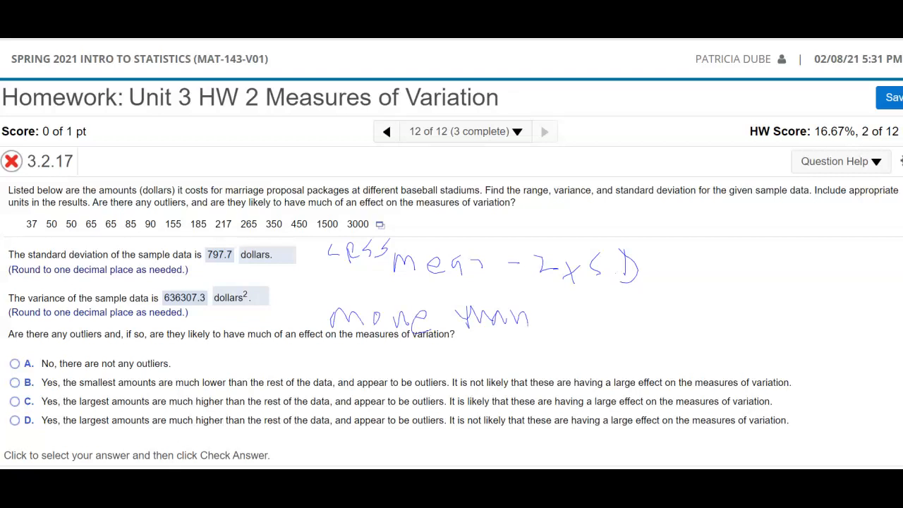
mouse_move(597, 327)
mouse_down()
mouse_move(598, 312)
mouse_move(625, 329)
mouse_move(636, 311)
mouse_move(684, 325)
mouse_up()
mouse_move(712, 303)
mouse_down()
mouse_move(714, 326)
mouse_move(765, 326)
mouse_move(792, 340)
mouse_up()
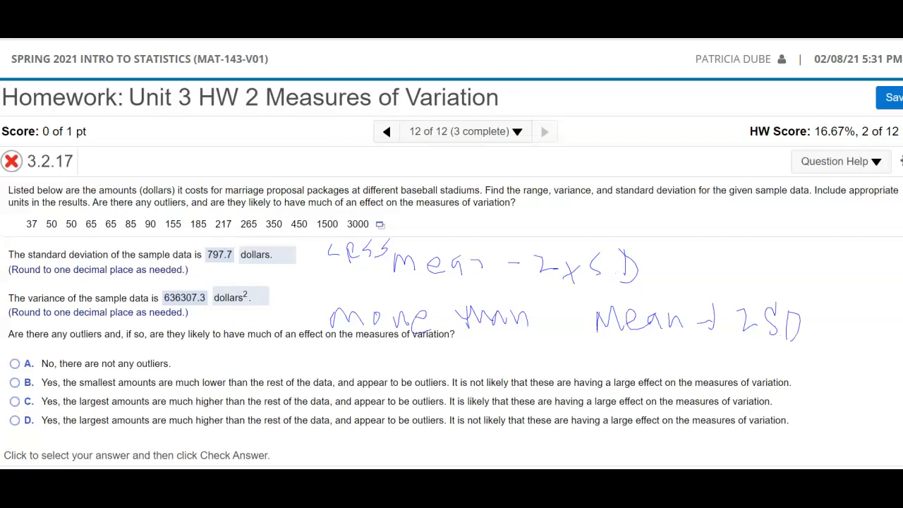
Handwrite "= -1190.5" after the lower outlier rule as its cutoff value.
mouse_move(673, 256)
mouse_down()
mouse_move(697, 256)
mouse_move(695, 270)
mouse_move(731, 266)
mouse_up()
mouse_move(755, 252)
mouse_down()
mouse_move(755, 269)
mouse_move(776, 278)
mouse_move(790, 258)
mouse_move(813, 264)
mouse_move(812, 274)
mouse_up()
drag(807, 250, 827, 248)
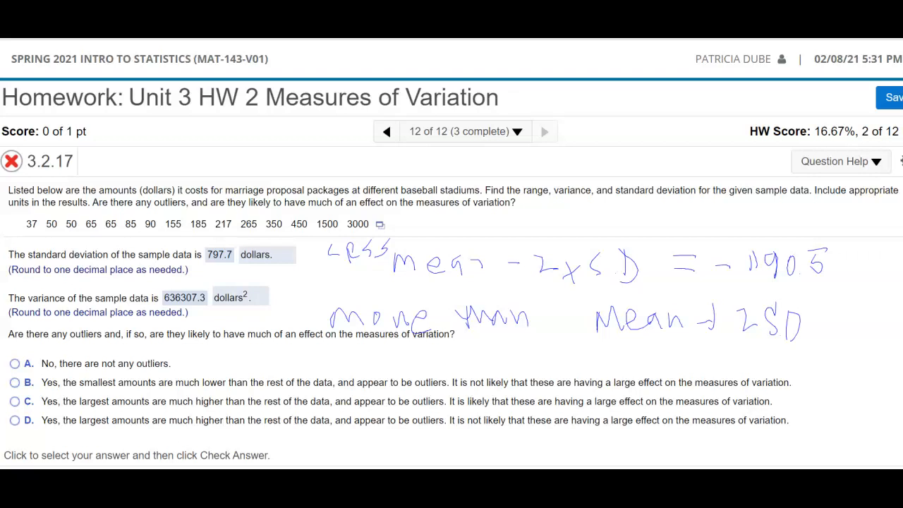
Handwrite "2105.5" beneath the upper outlier rule as its cutoff value.
mouse_move(660, 350)
mouse_down()
mouse_move(673, 365)
mouse_move(691, 362)
mouse_move(698, 347)
mouse_move(714, 366)
mouse_move(730, 337)
mouse_move(766, 358)
mouse_move(758, 363)
mouse_up()
drag(759, 346, 770, 342)
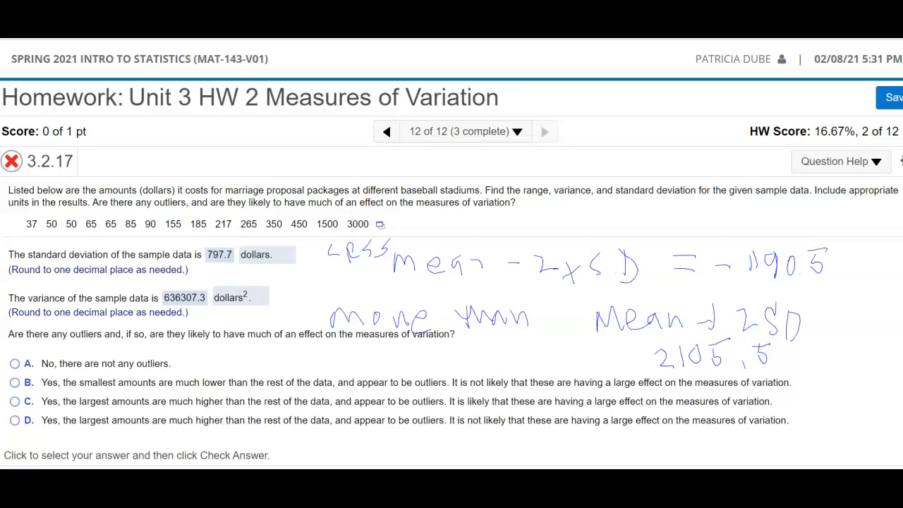
drag(624, 361, 645, 360)
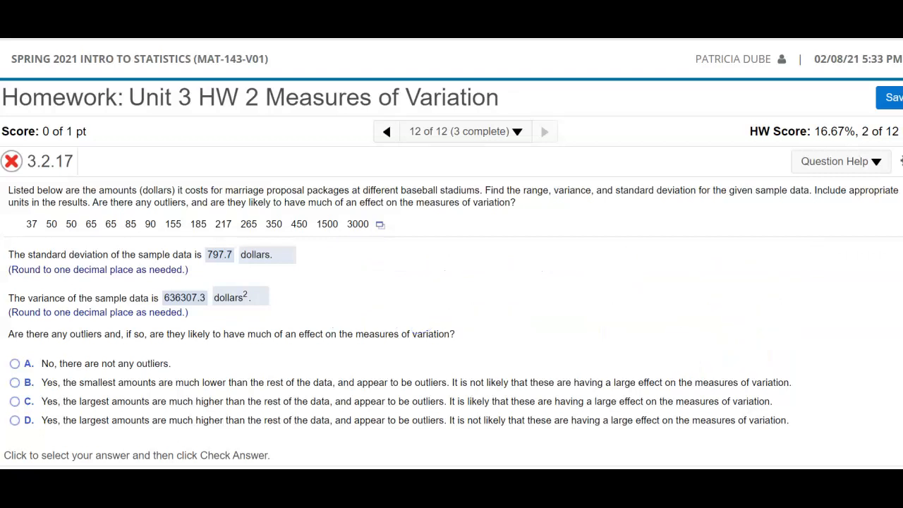
Try answering the outlier question with choice D, largest amounts as outliers without a likely large effect, and check it.
click(15, 421)
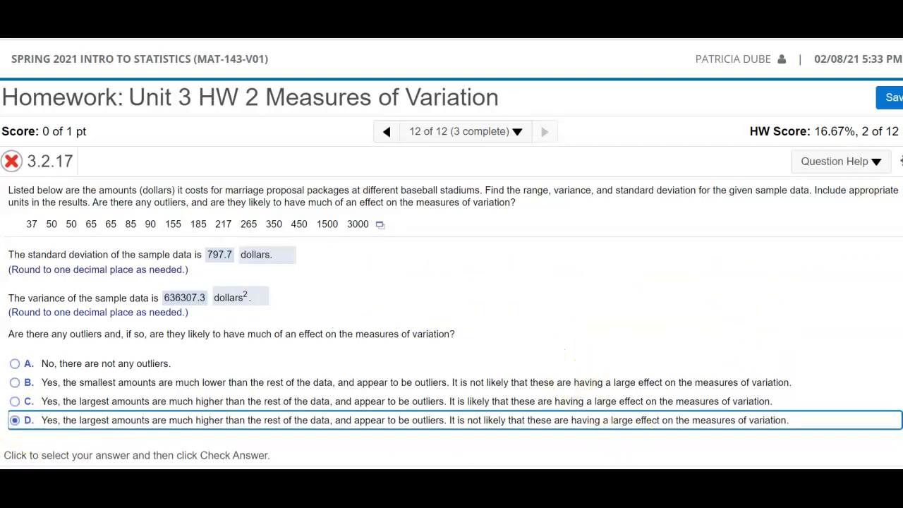
click(643, 483)
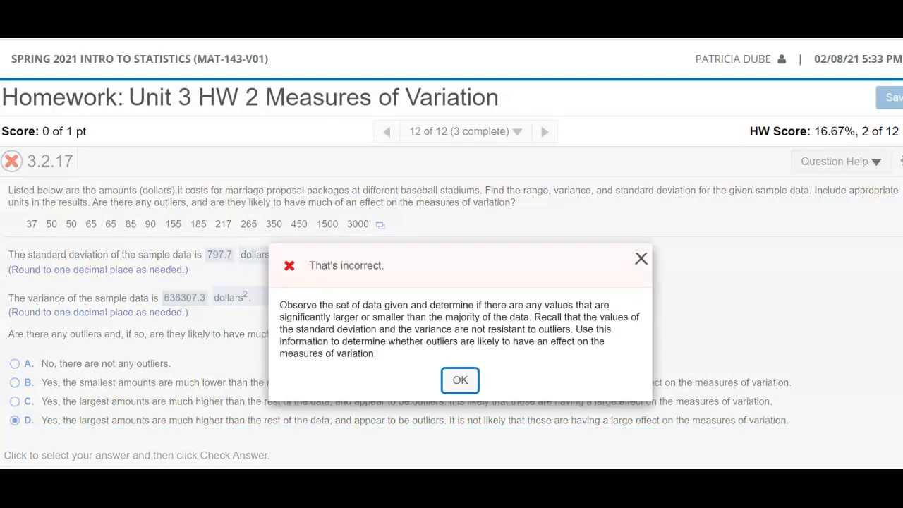
click(452, 382)
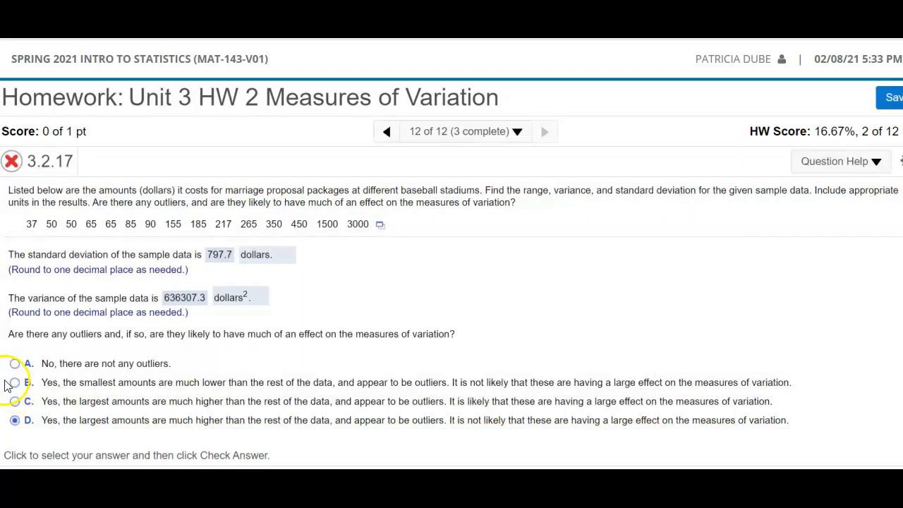
Answer the outlier question with choice C, largest amounts as outliers with a likely large effect, and check the answer.
click(21, 402)
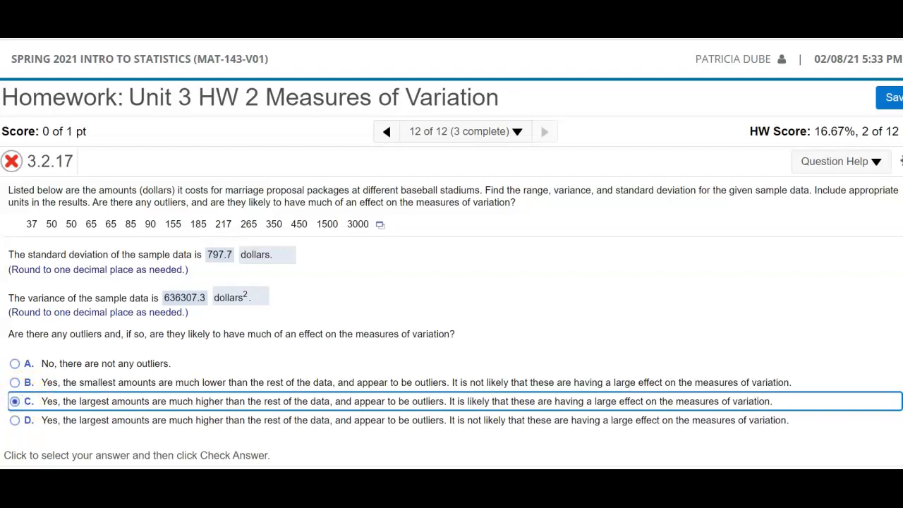
click(802, 483)
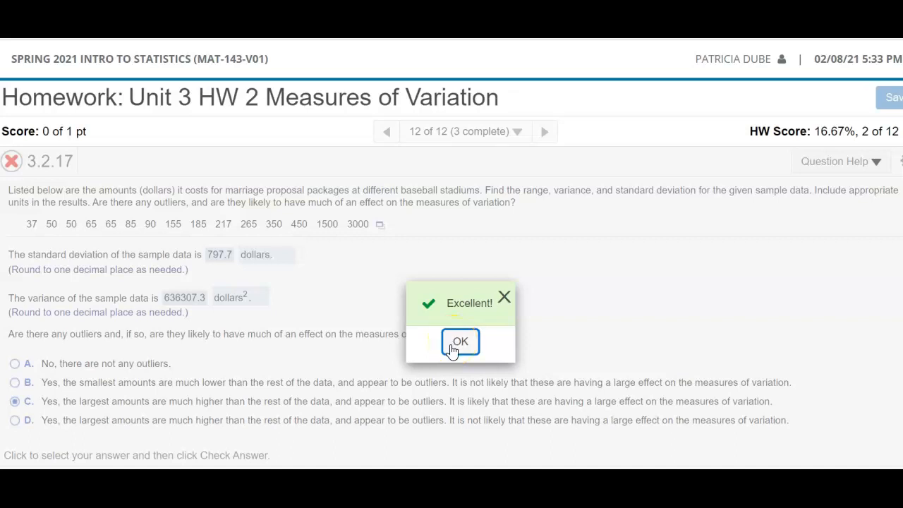
click(458, 342)
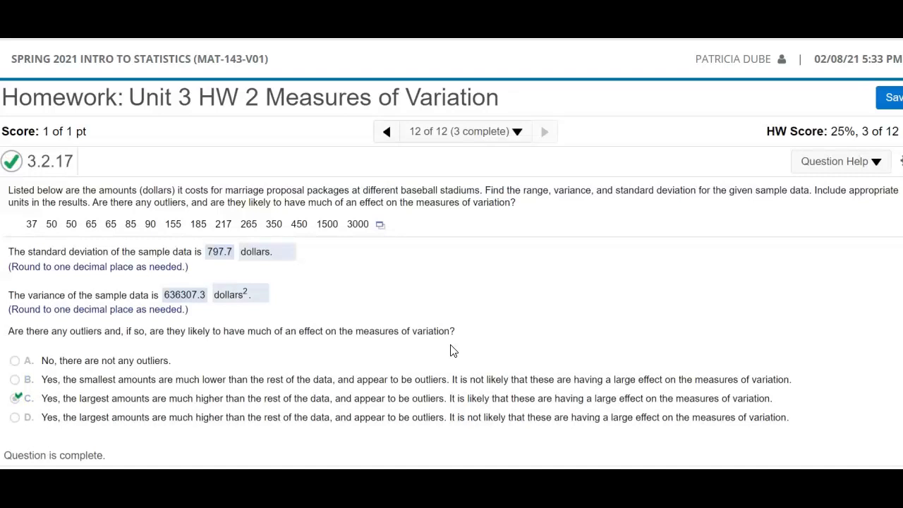